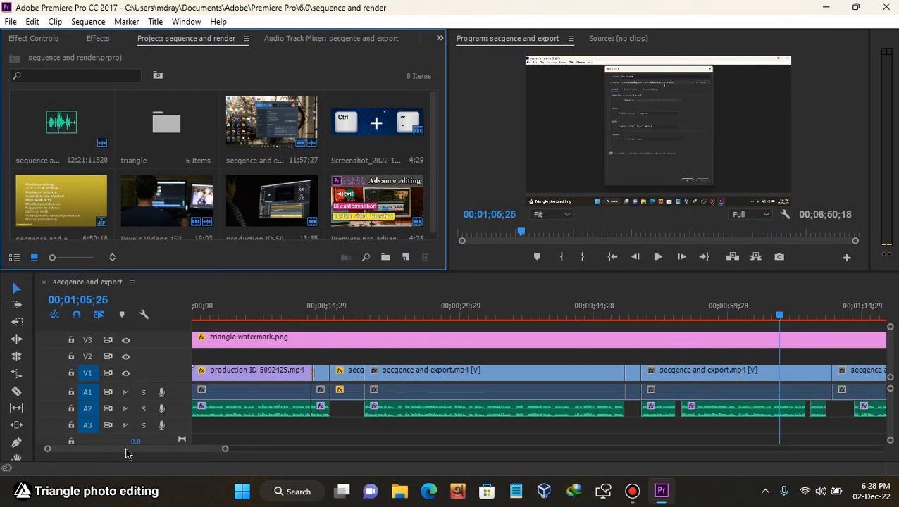
Save the sequence and render project and close Premiere Pro.
{"action": "mouse_move", "coordinate": [125, 453]}
{"action": "left_mouse_down"}
{"action": "mouse_move", "coordinate": [297, 467]}
{"action": "mouse_move", "coordinate": [420, 461]}
{"action": "mouse_move", "coordinate": [227, 469]}
{"action": "mouse_move", "coordinate": [113, 459]}
{"action": "left_mouse_up"}
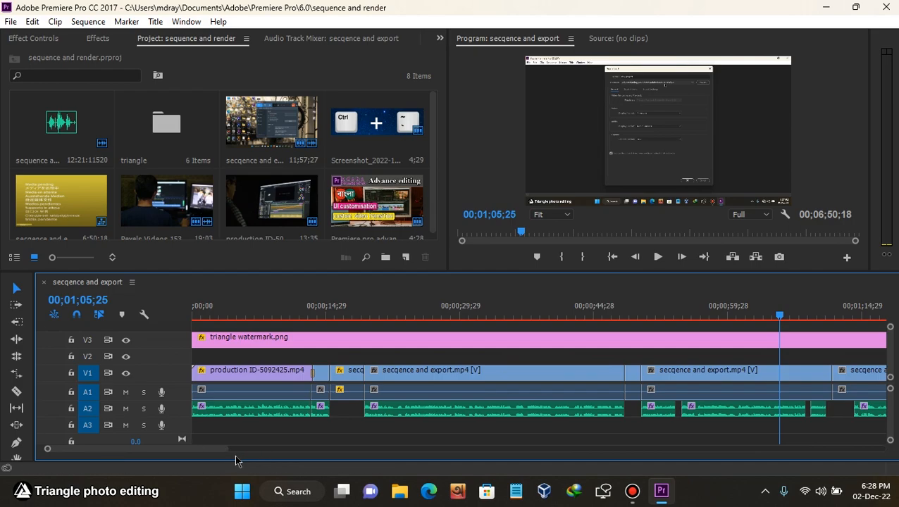
{"action": "left_click_drag", "start_coordinate": [225, 454], "coordinate": [388, 449]}
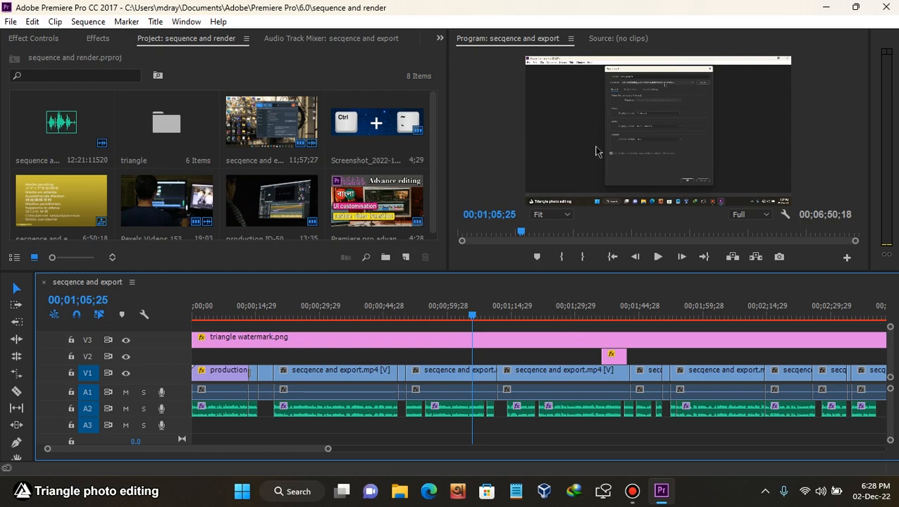
{"action": "key", "text": "ctrl+s"}
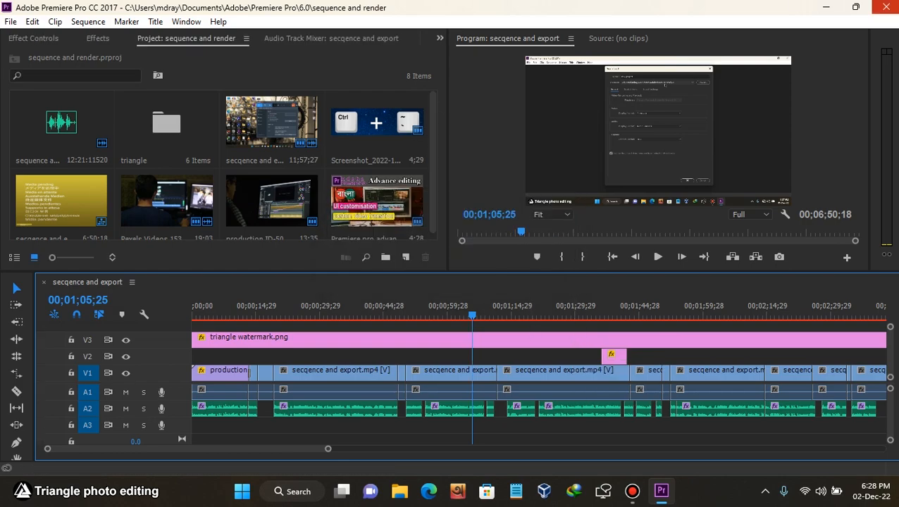
{"action": "left_click", "coordinate": [885, 7]}
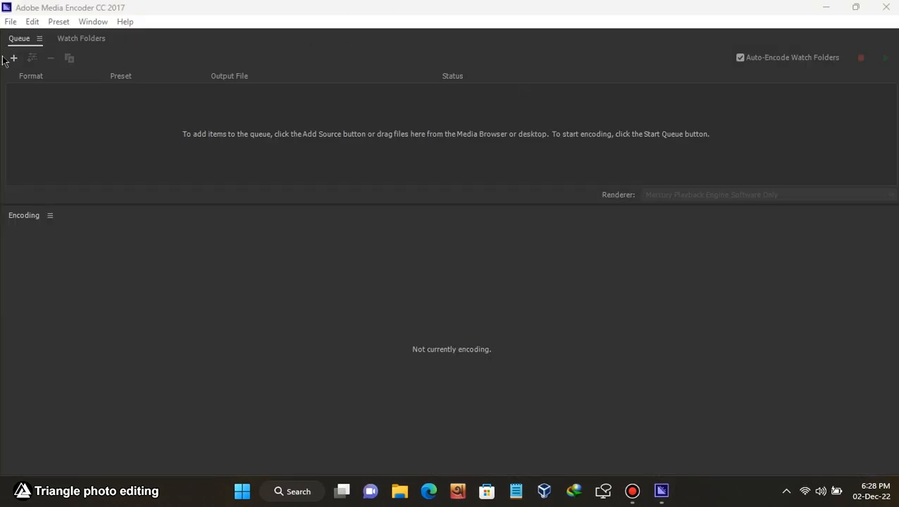
In Adobe Media Encoder, add the "sequence and render" project from the Documents > Adobe > Premiere Pro > 6.0 folder as an encoding source.
{"action": "left_click", "coordinate": [13, 60]}
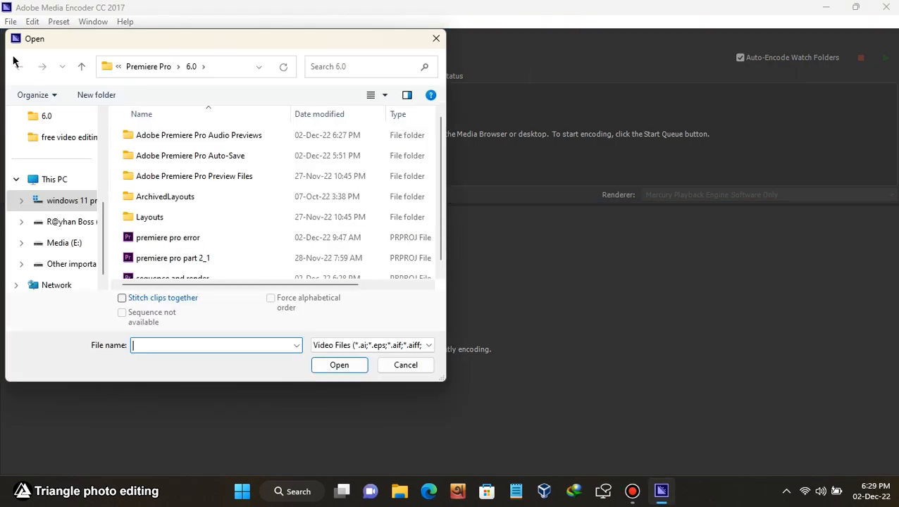
{"action": "scroll", "coordinate": [176, 190], "scroll_direction": "down", "scroll_amount": 1}
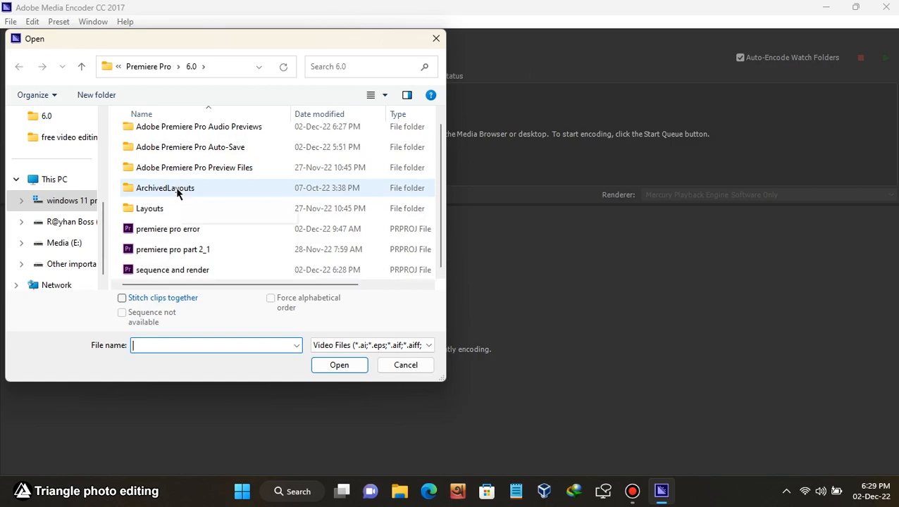
{"action": "left_click", "coordinate": [64, 185]}
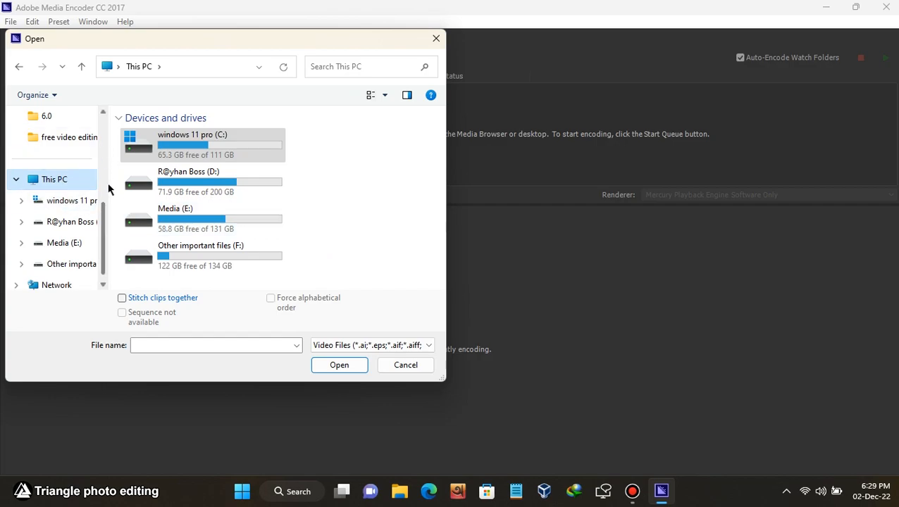
{"action": "scroll", "coordinate": [70, 226], "scroll_direction": "up", "scroll_amount": 4}
{"action": "left_click", "coordinate": [62, 201]}
{"action": "double_click", "coordinate": [138, 136]}
{"action": "double_click", "coordinate": [176, 176]}
{"action": "double_click", "coordinate": [176, 135]}
{"action": "scroll", "coordinate": [281, 201], "scroll_direction": "down", "scroll_amount": 1}
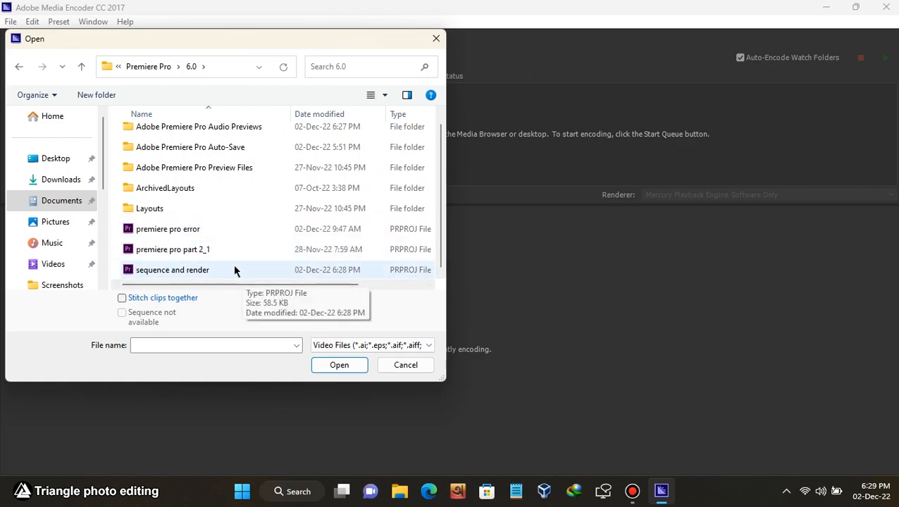
{"action": "double_click", "coordinate": [234, 268]}
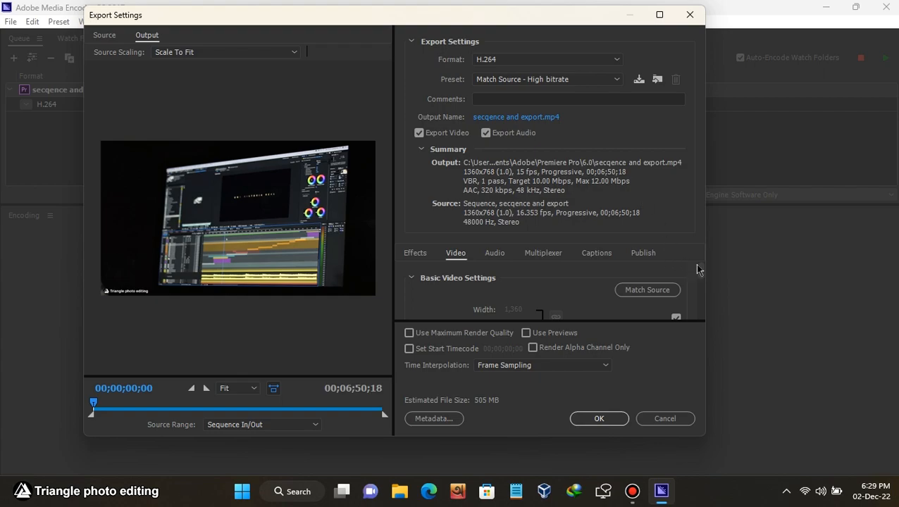
Stop matching the source frame rate in the H.264 video settings and set the frame rate to 30.
{"action": "scroll", "coordinate": [698, 275], "scroll_direction": "down", "scroll_amount": 2}
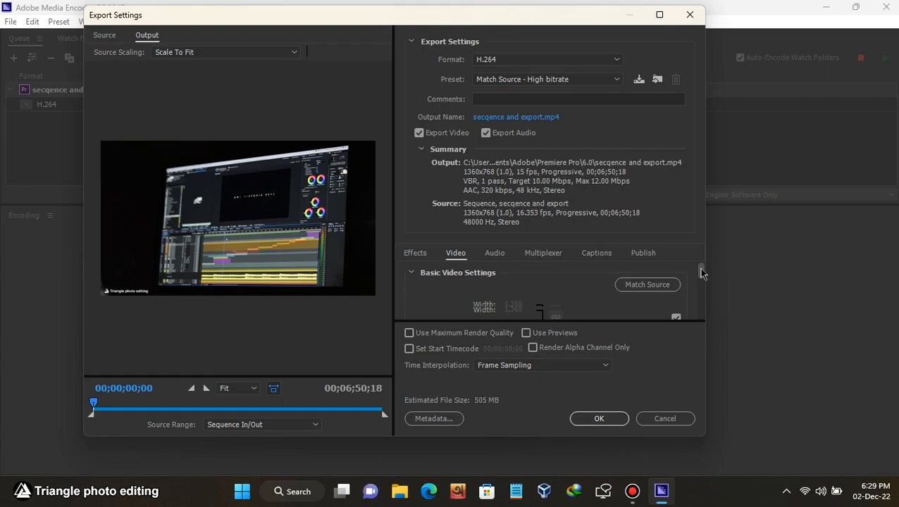
{"action": "scroll", "coordinate": [701, 277], "scroll_direction": "down", "scroll_amount": 3}
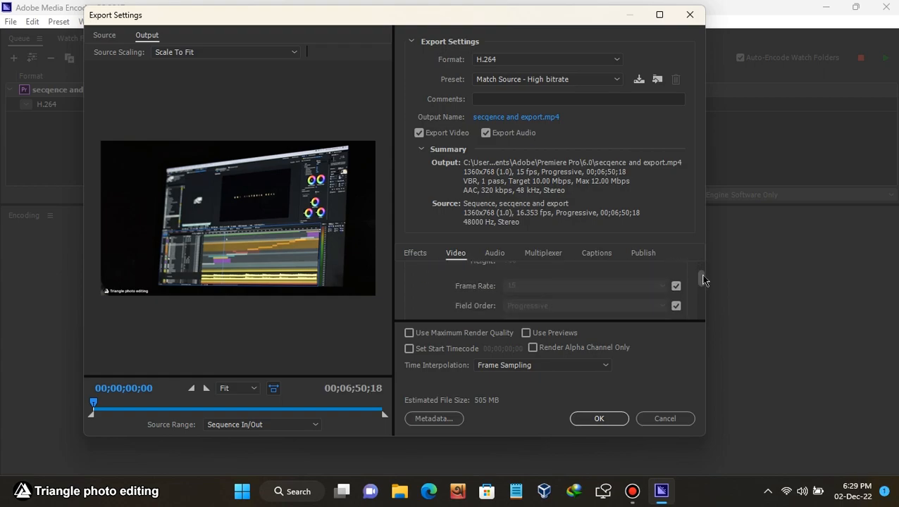
{"action": "mouse_move", "coordinate": [703, 280]}
{"action": "left_mouse_down"}
{"action": "mouse_move", "coordinate": [703, 269]}
{"action": "mouse_move", "coordinate": [703, 283]}
{"action": "left_mouse_up"}
{"action": "scroll", "coordinate": [686, 287], "scroll_direction": "up", "scroll_amount": 1}
{"action": "left_click", "coordinate": [676, 293]}
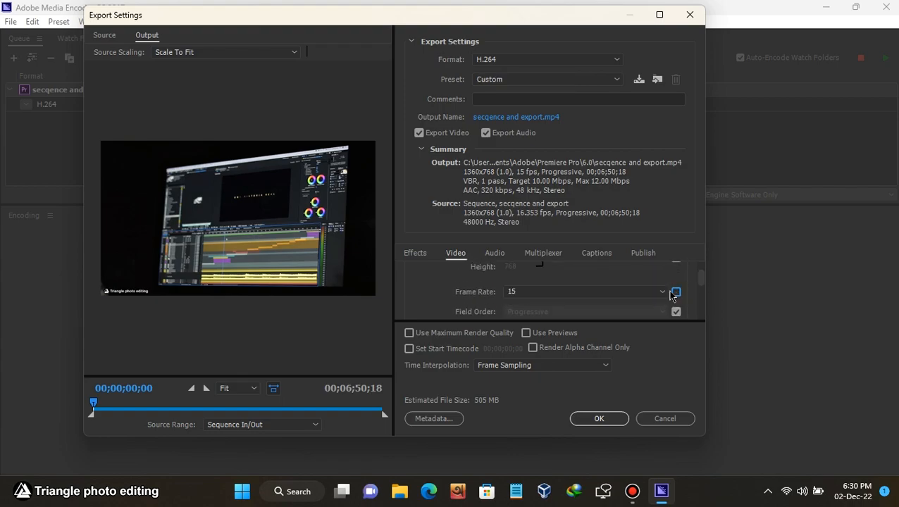
{"action": "left_click", "coordinate": [663, 293]}
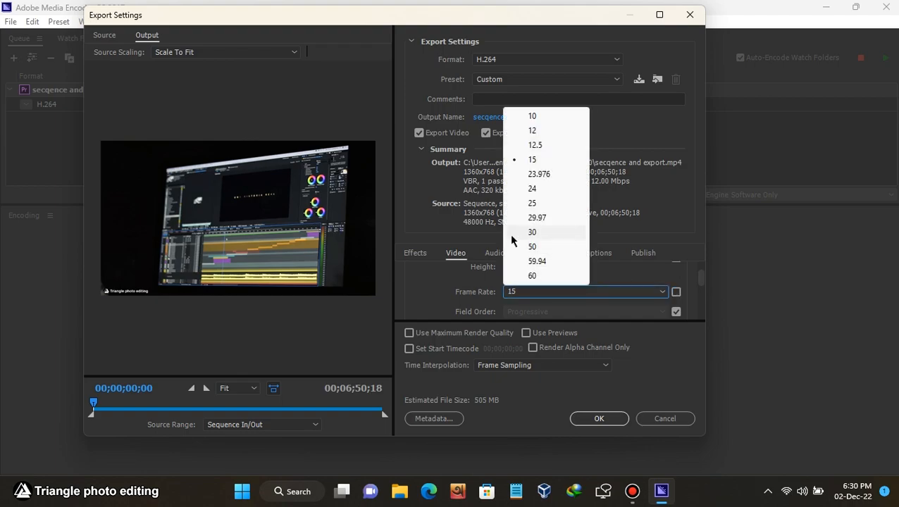
{"action": "left_click", "coordinate": [536, 218]}
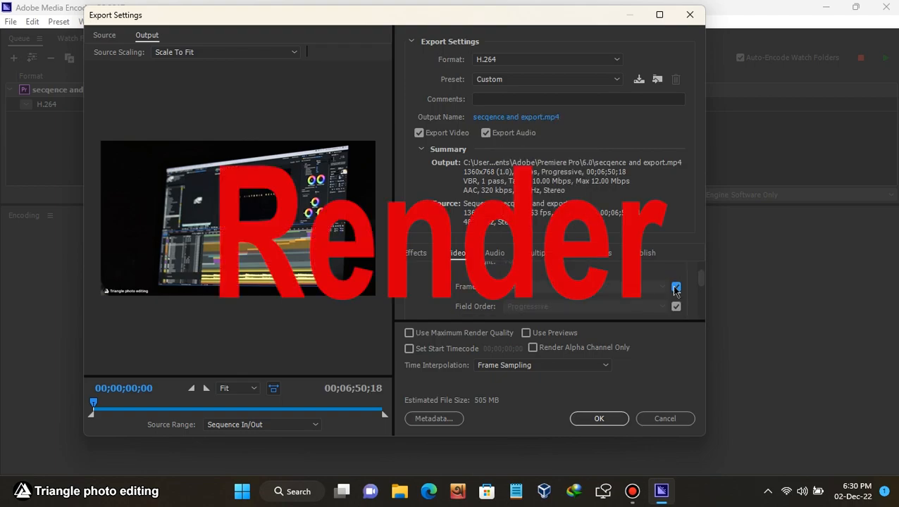
{"action": "left_click", "coordinate": [666, 287]}
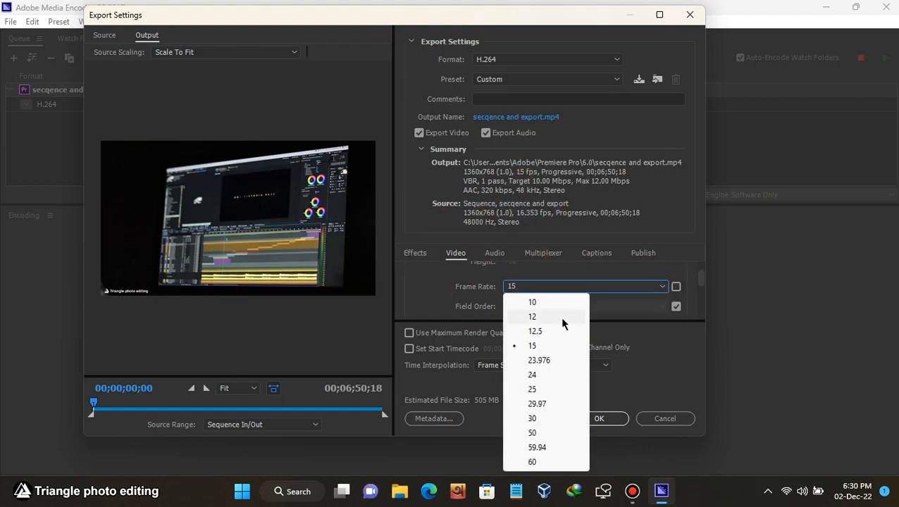
{"action": "left_click", "coordinate": [536, 418]}
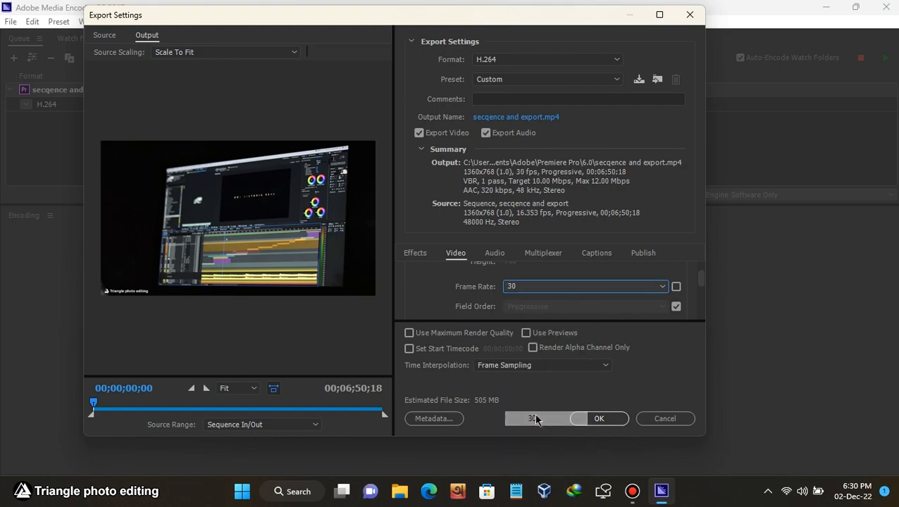
Enable Render at Maximum Depth, Use Maximum Render Quality and Use Previews for the export.
{"action": "left_click", "coordinate": [699, 286]}
{"action": "left_click_drag", "start_coordinate": [701, 285], "coordinate": [683, 296]}
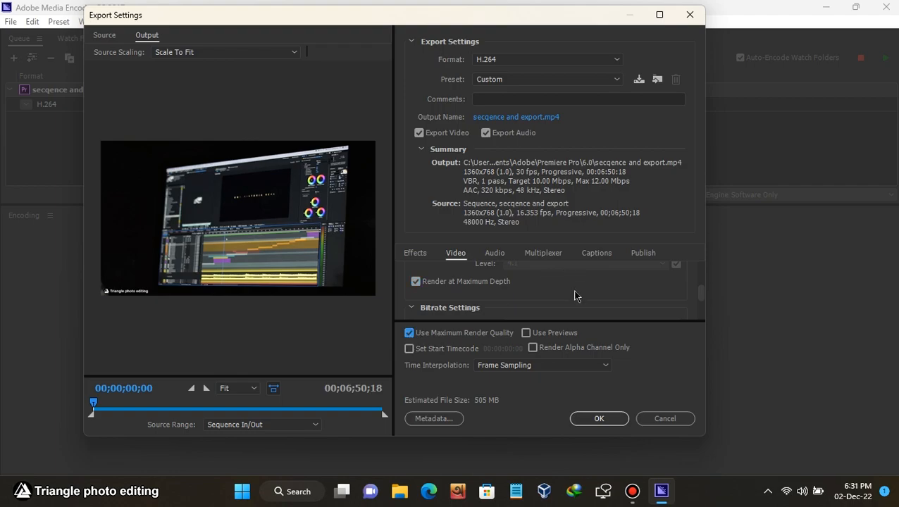
{"action": "left_click", "coordinate": [526, 333]}
Set the output location to the Desktop with the file name "secqence and export" and accept the export settings.
{"action": "left_click", "coordinate": [518, 117]}
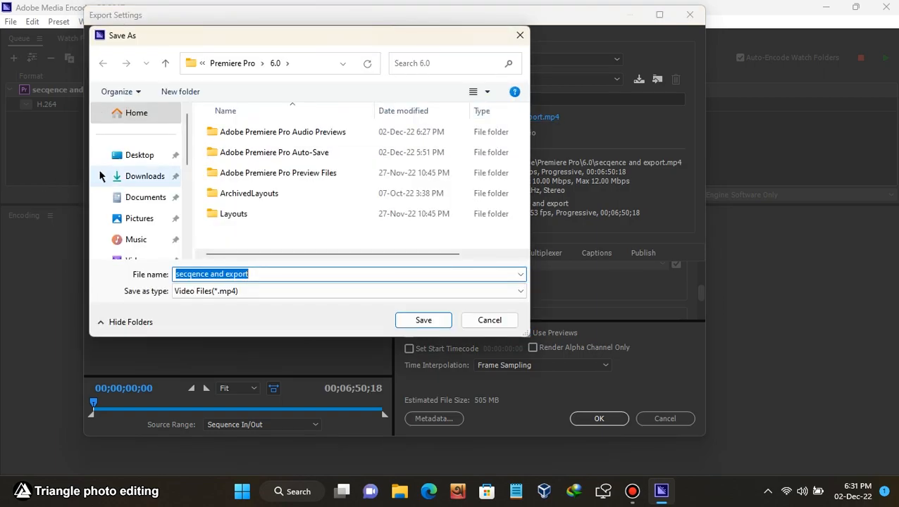
{"action": "left_click", "coordinate": [124, 155]}
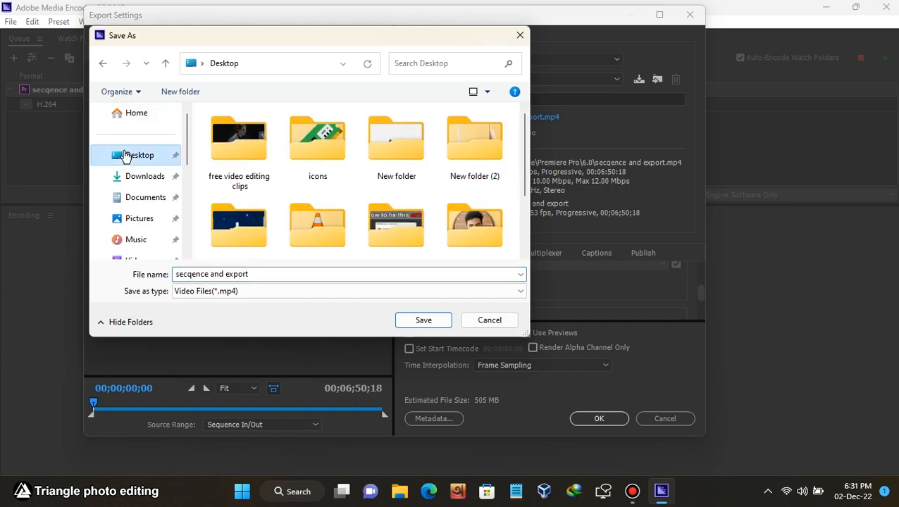
{"action": "left_click", "coordinate": [260, 277]}
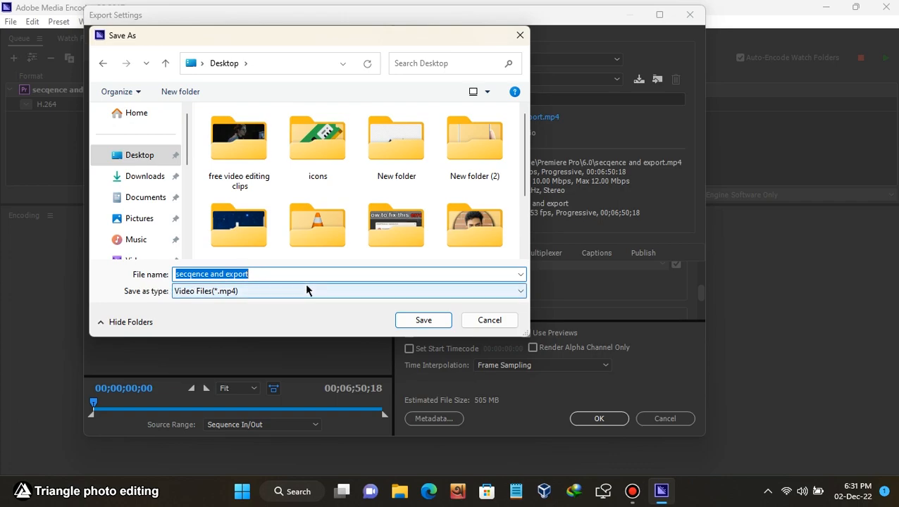
{"action": "left_click", "coordinate": [420, 326]}
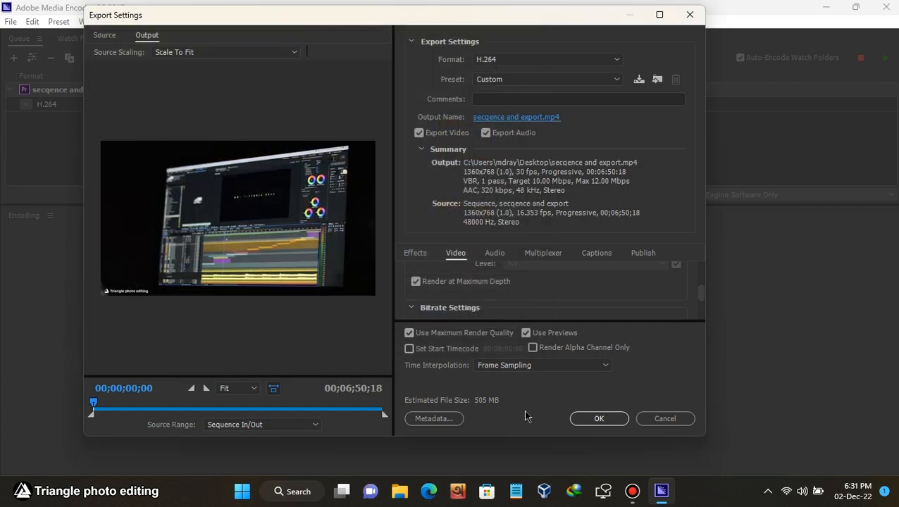
{"action": "left_click", "coordinate": [599, 419]}
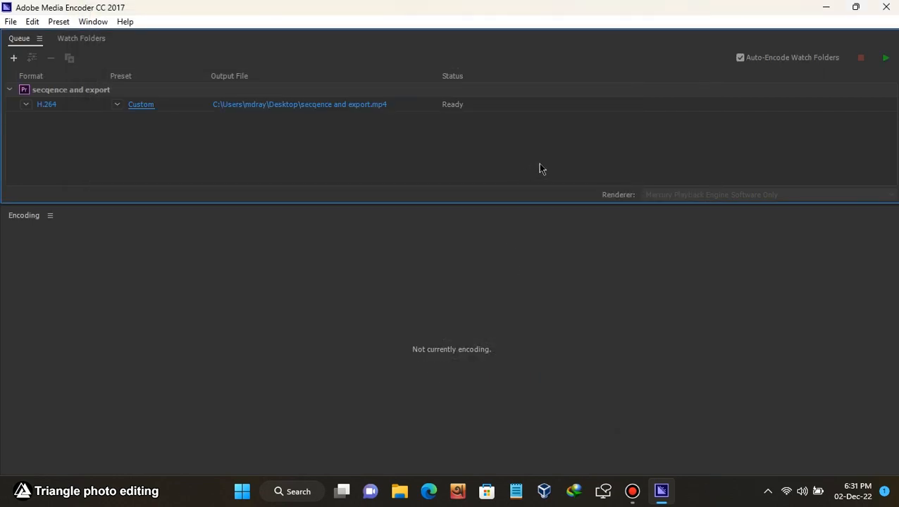
Start encoding the queued "secqence and export" H.264 output and return to the encoder window to follow its progress.
{"action": "left_click", "coordinate": [473, 110]}
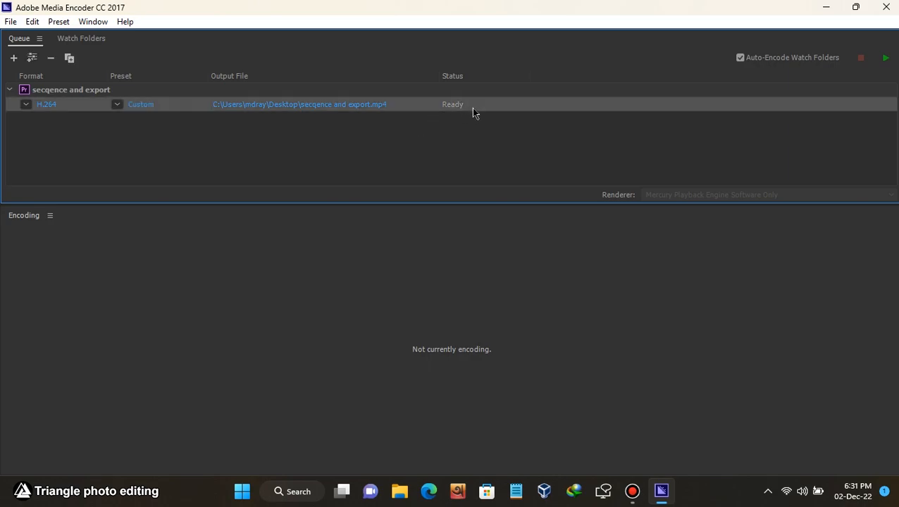
{"action": "left_click", "coordinate": [886, 59]}
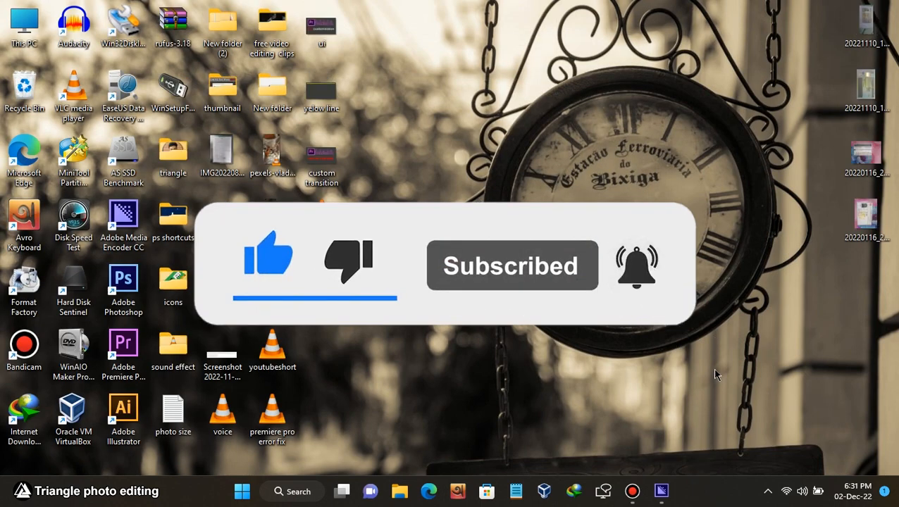
{"action": "left_click", "coordinate": [662, 492]}
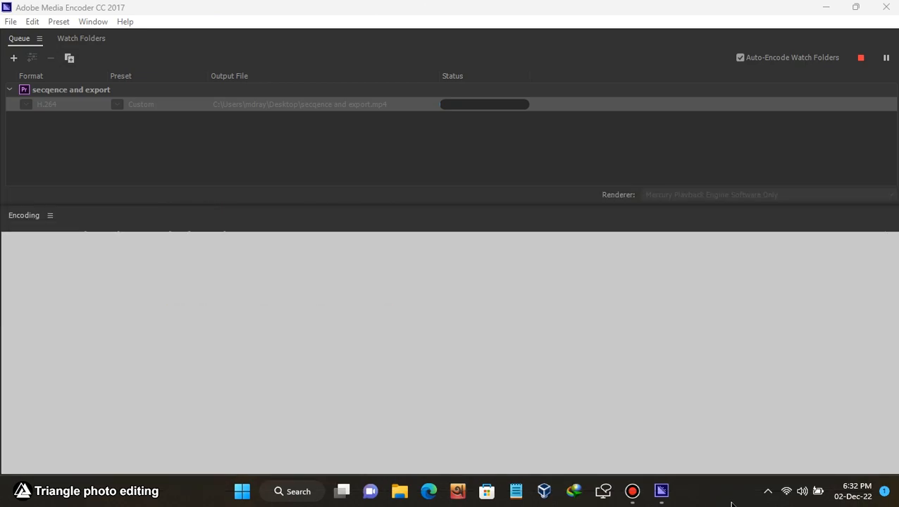